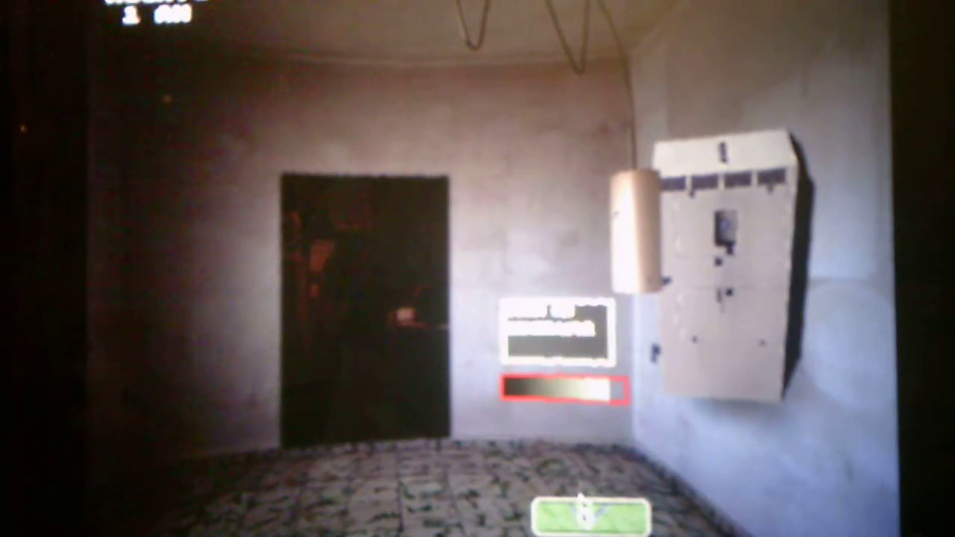
left_click(589, 515)
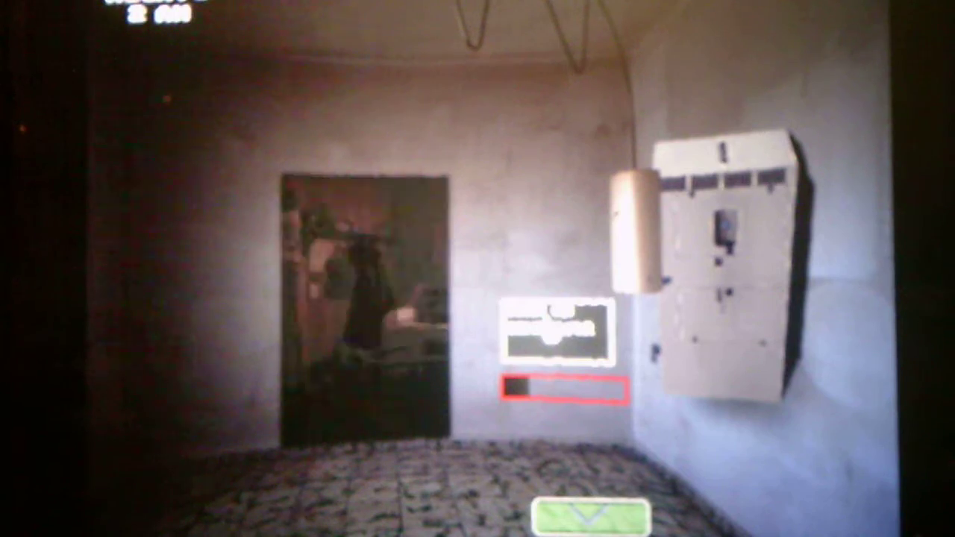
left_click(589, 517)
left_click(608, 516)
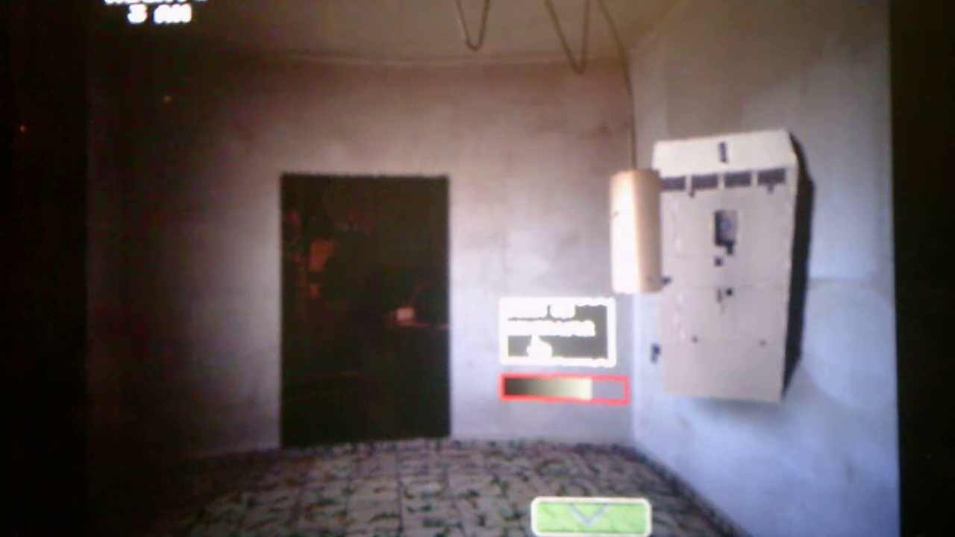
left_click(556, 332)
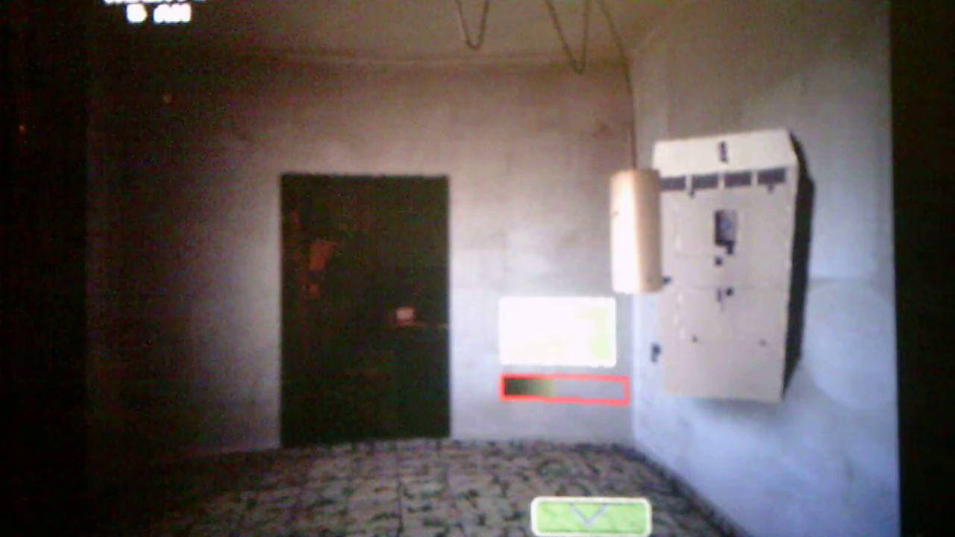
left_click(619, 392)
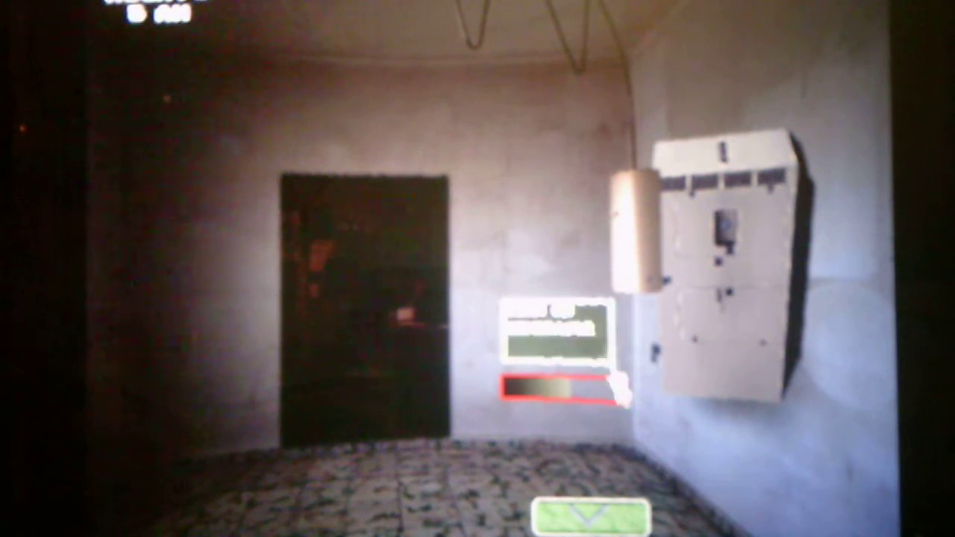